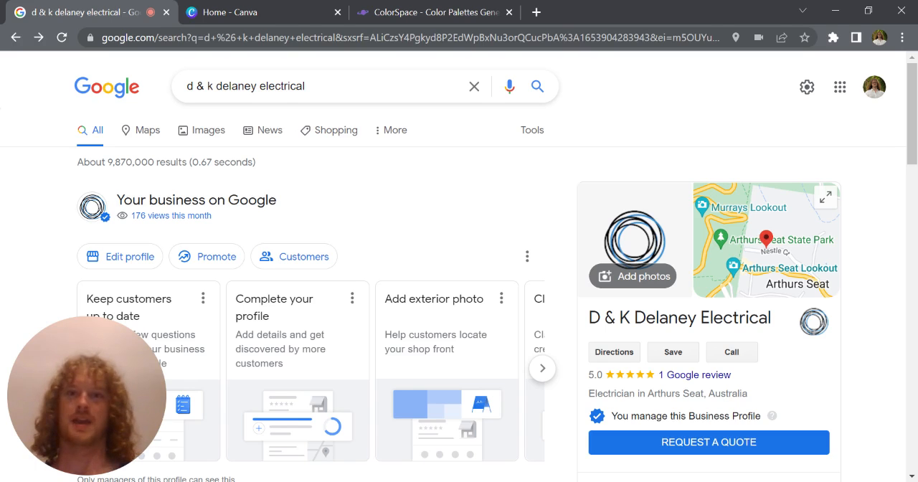
Step: Examine the D & K Delaney Electrical business profile, including its form for adding an update, and return to the listing
scroll(854, 281, down, 1)
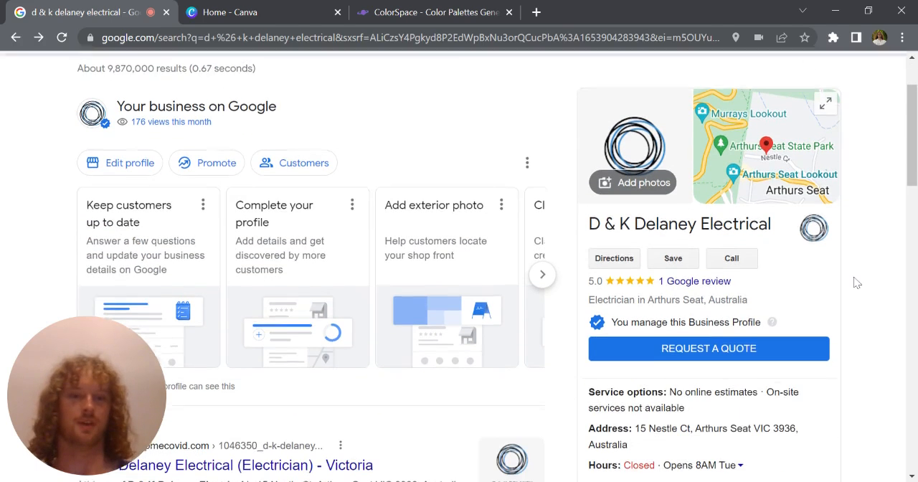
scroll(855, 281, up, 1)
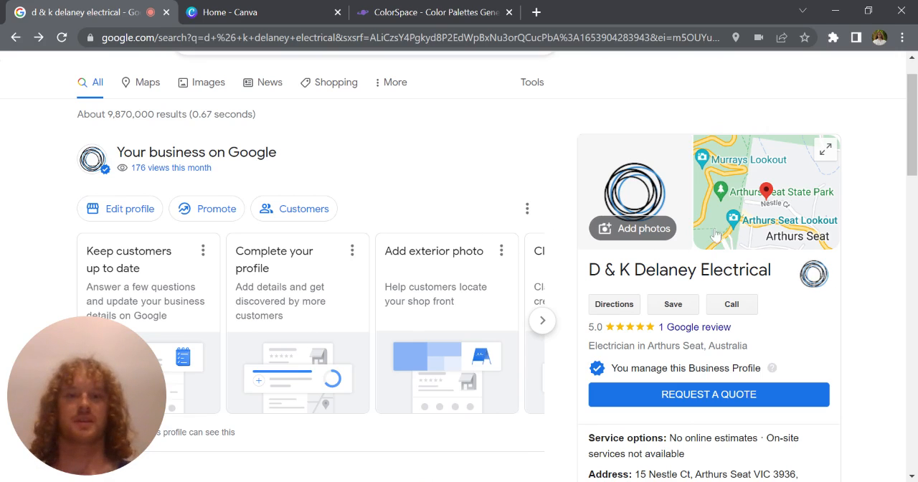
scroll(847, 296, down, 5)
scroll(845, 294, down, 2)
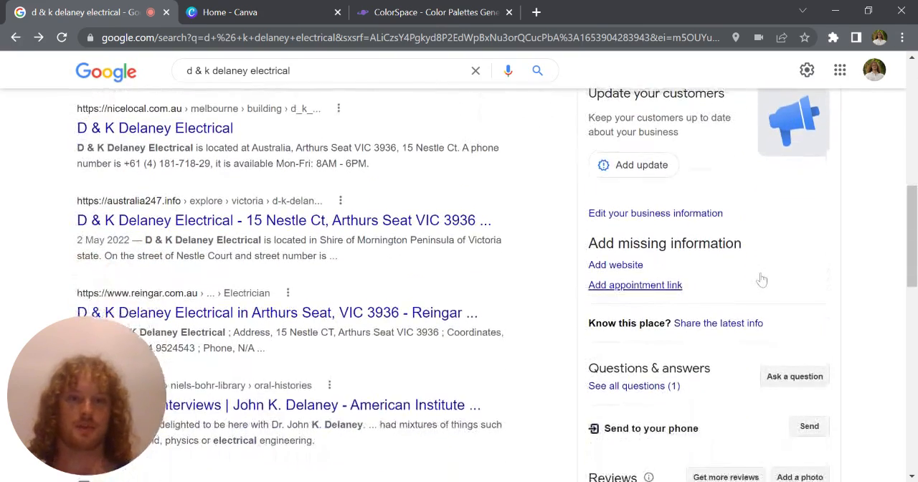
scroll(760, 281, up, 1)
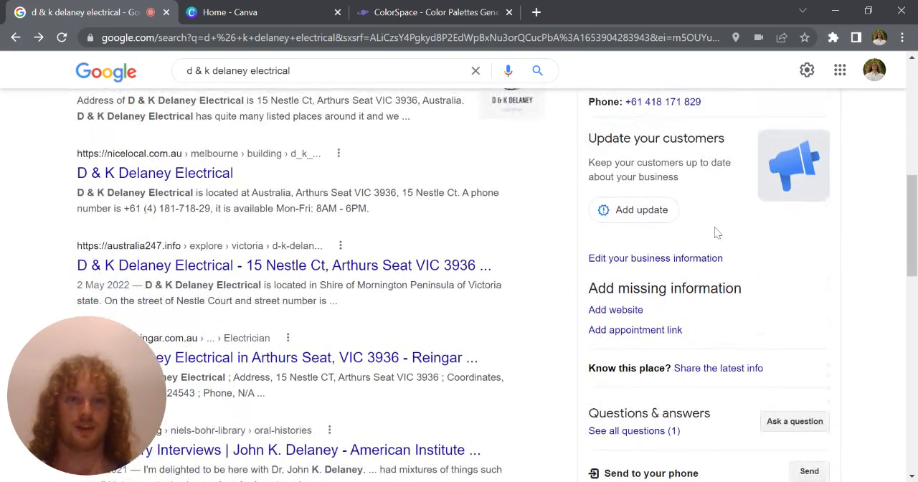
click(665, 211)
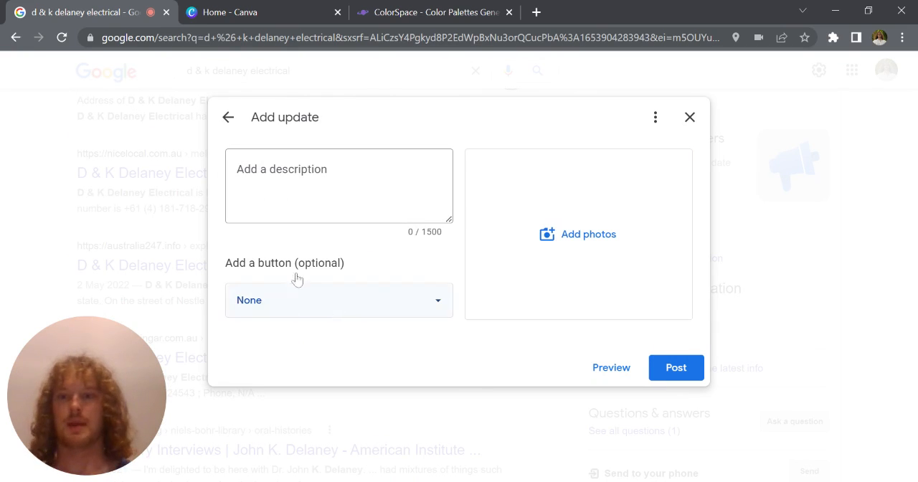
click(60, 197)
scroll(96, 205, up, 5)
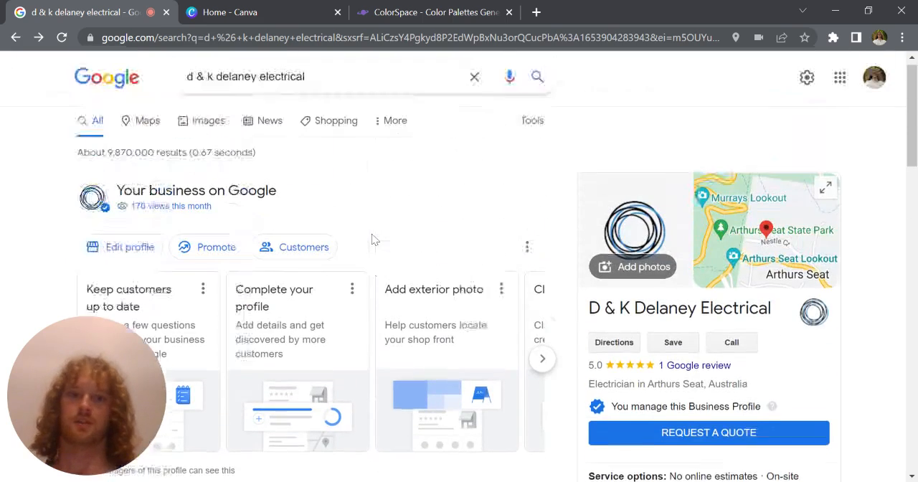
Step: Switch to Canva and create a new custom-size design of 400 × 300 px
click(242, 10)
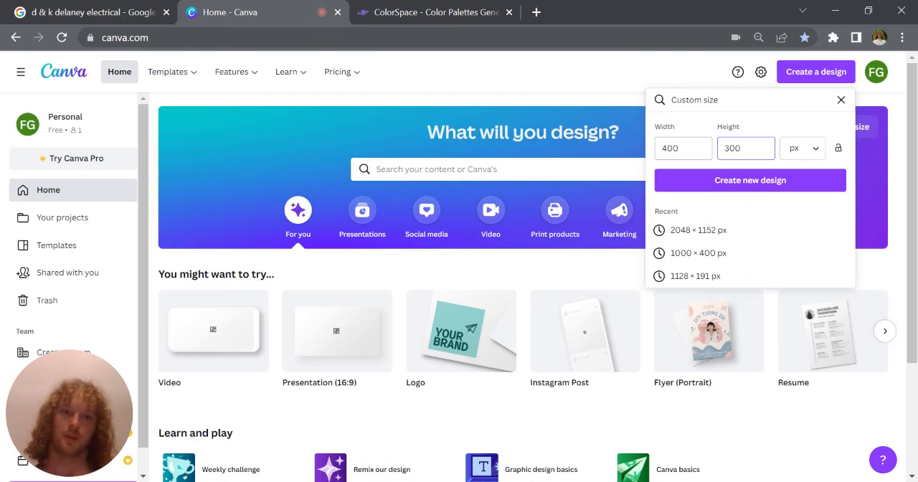
click(737, 172)
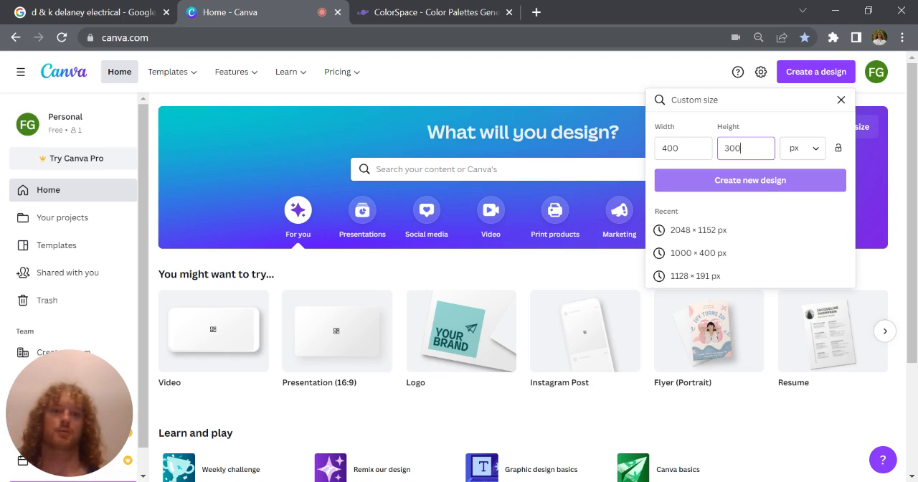
click(729, 180)
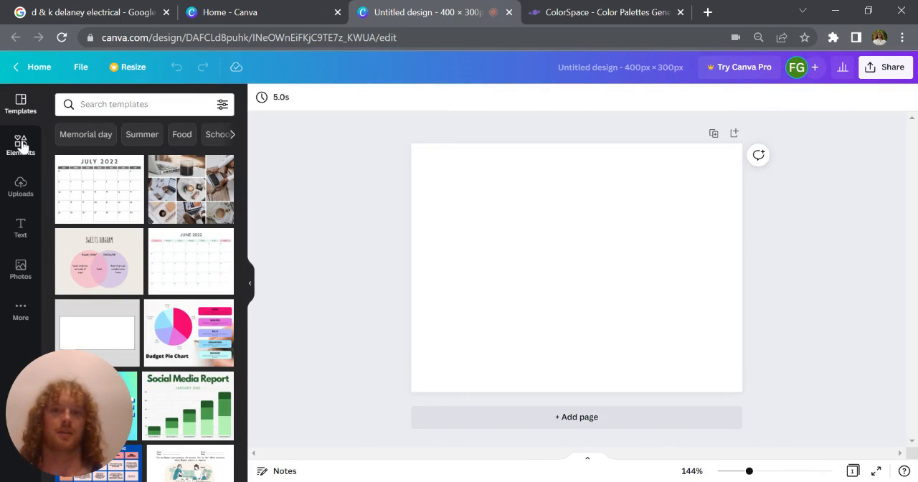
Step: Search the templates for "welcome" and apply the navy one with clouds and an airplane to the blank page
click(21, 144)
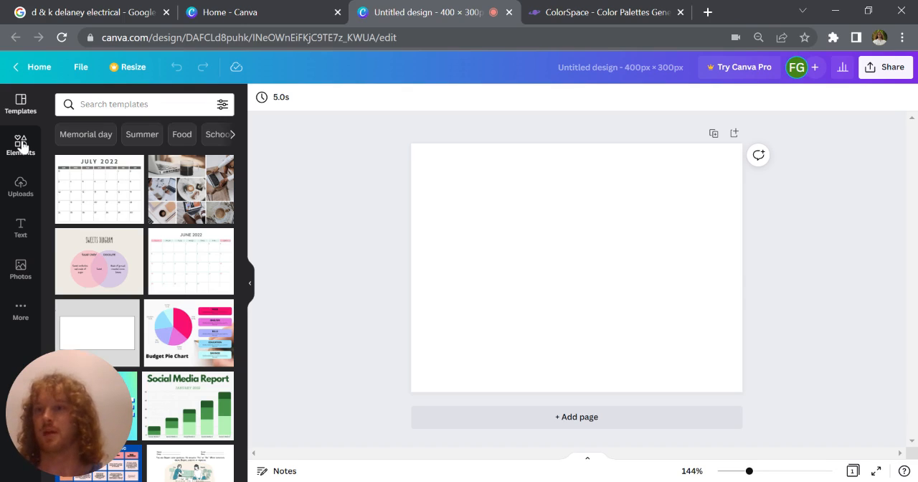
click(94, 105)
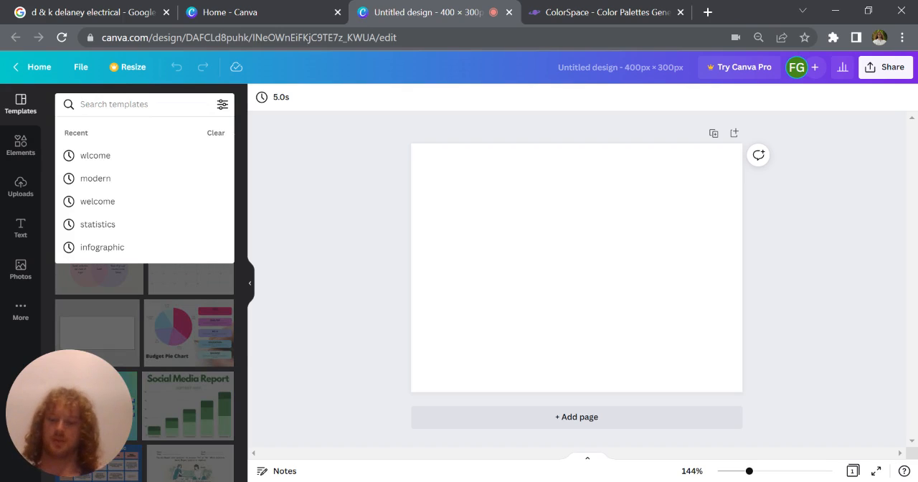
text(welcome)
key(Return)
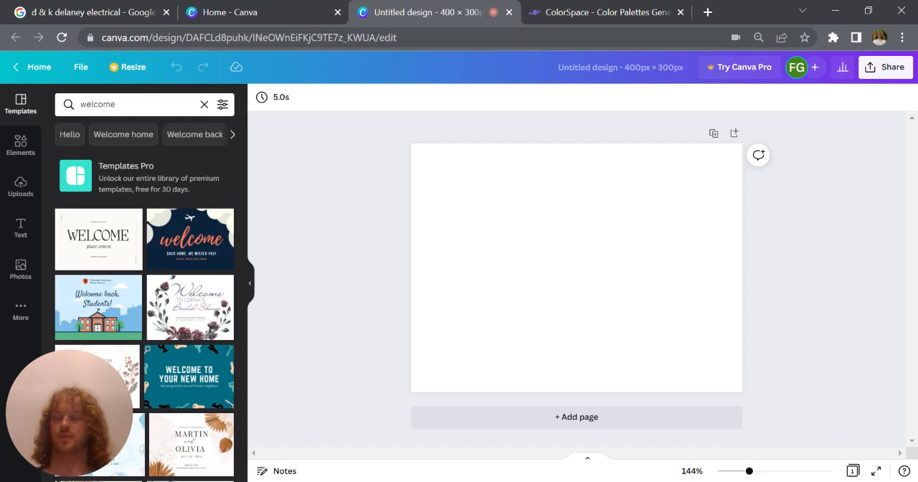
click(171, 253)
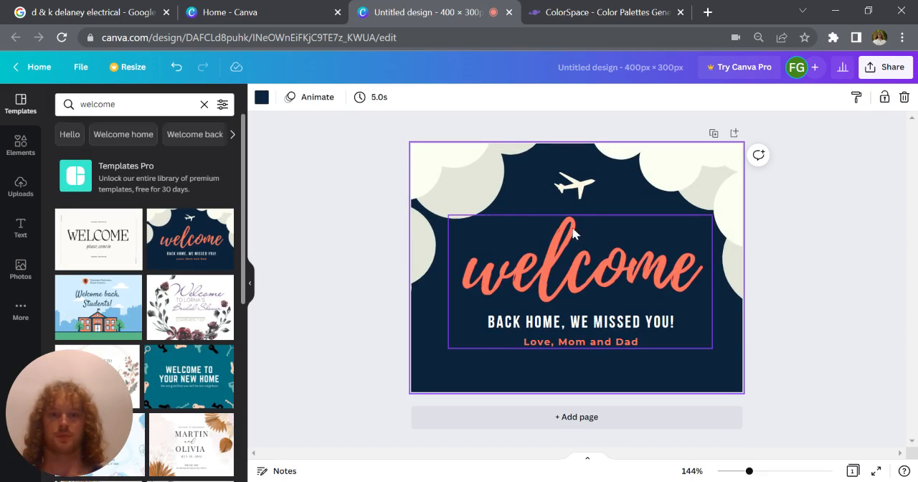
Step: Clear the script "welcome" heading text and set its font to Montserrat Semi-Bold
click(609, 266)
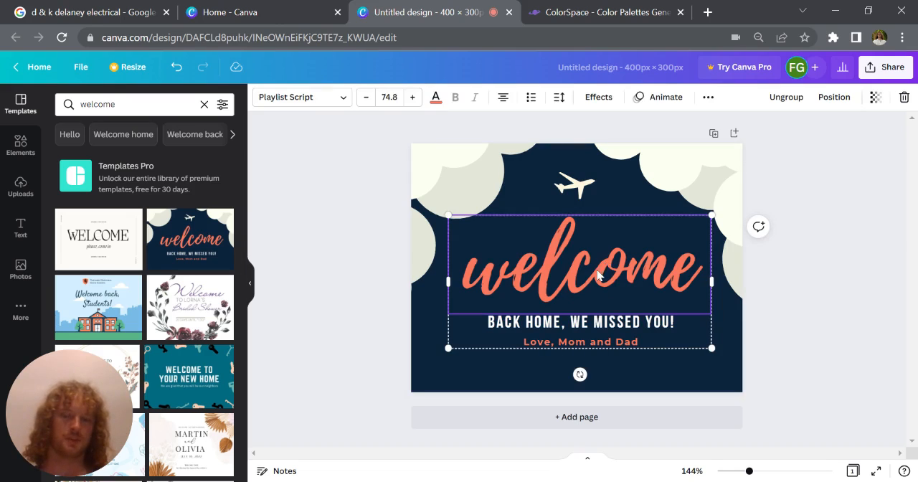
double_click(608, 268)
key(BackSpace)
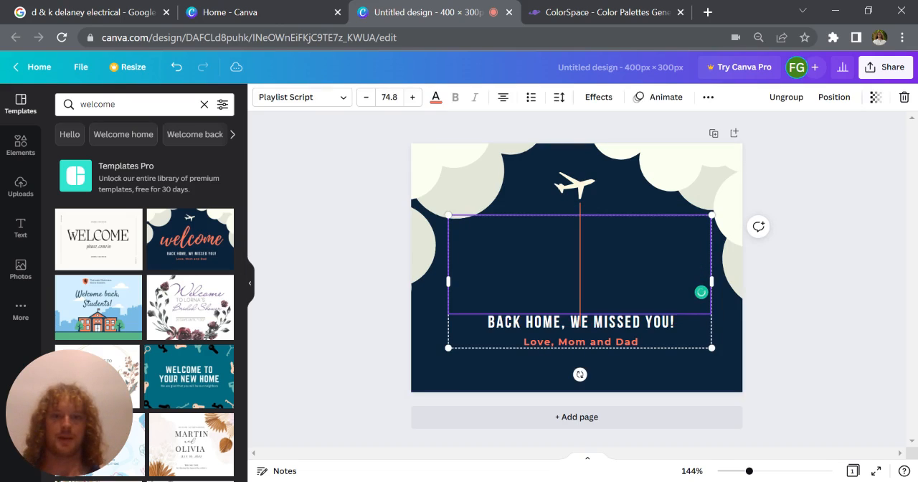
click(324, 105)
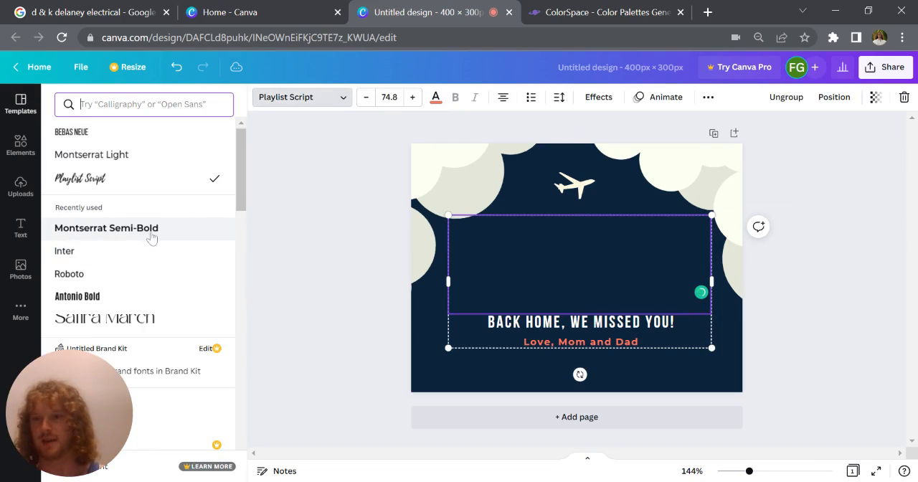
click(153, 234)
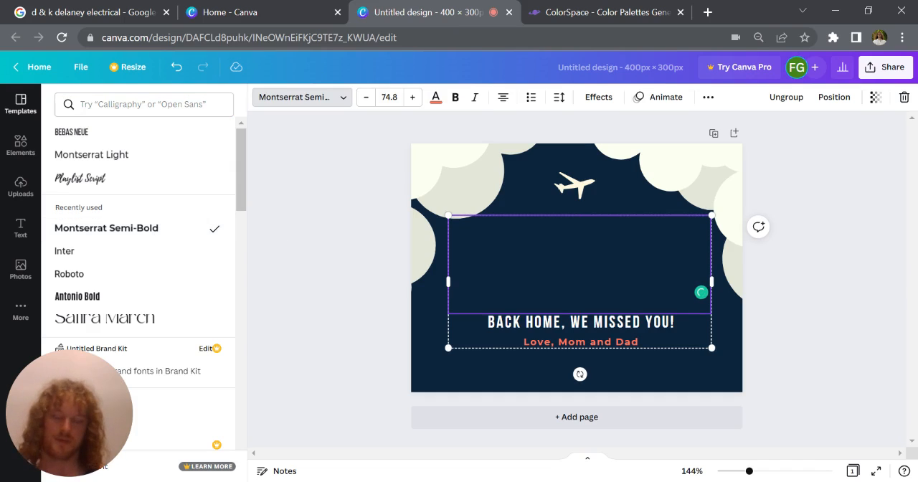
Step: Enter "Welcome" as the heading and reduce its font size until the word fits on one line
click(366, 97)
click(366, 97)
click(366, 97)
click(366, 97)
click(366, 96)
click(366, 97)
click(366, 97)
click(366, 96)
click(366, 97)
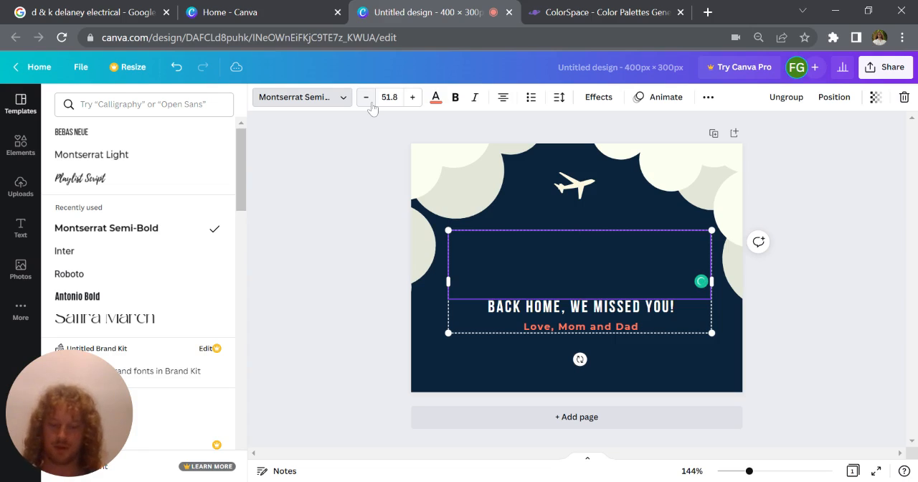
text(Welcome)
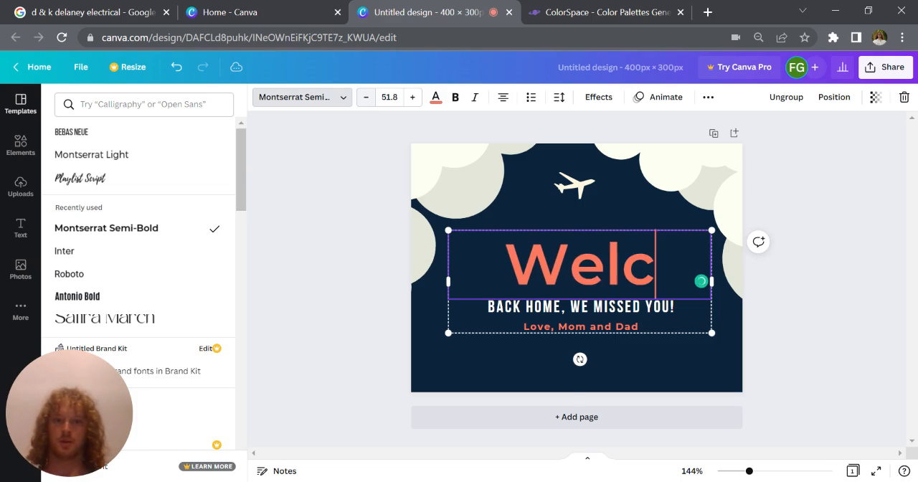
click(367, 100)
click(367, 101)
click(367, 101)
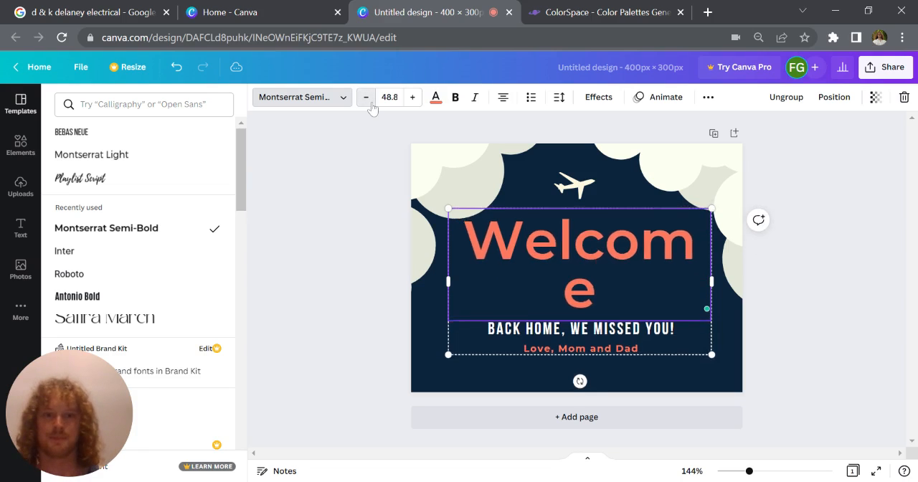
click(367, 101)
click(367, 100)
Step: Delete the "Love, Mom and Dad" line and replace the subtitle with "D & K DELANEY ELECTRICAL"
click(615, 323)
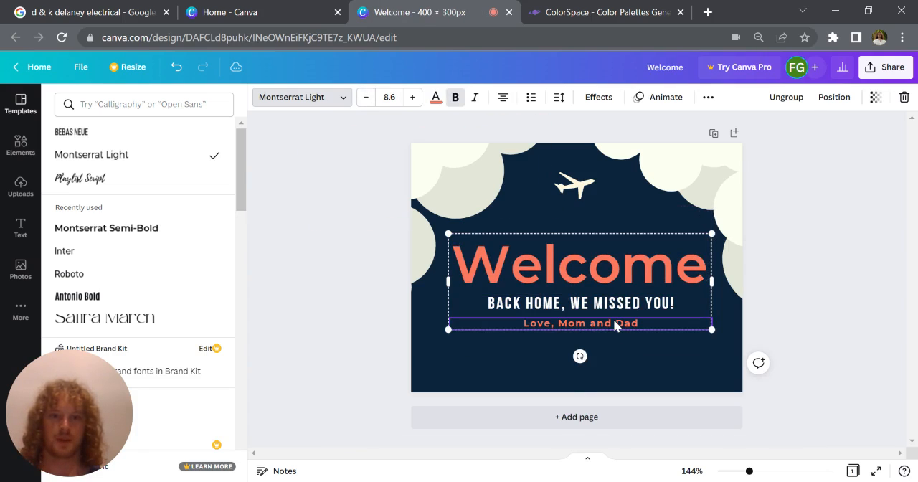
key(Delete)
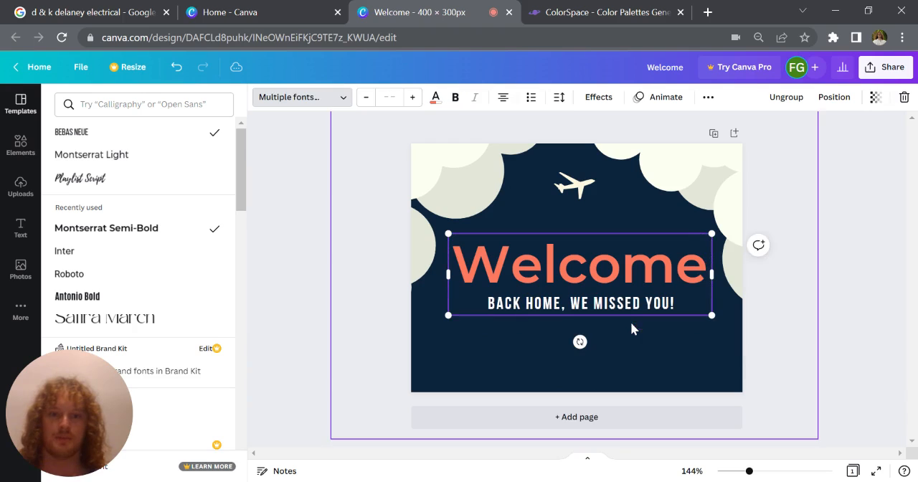
click(625, 308)
click(624, 308)
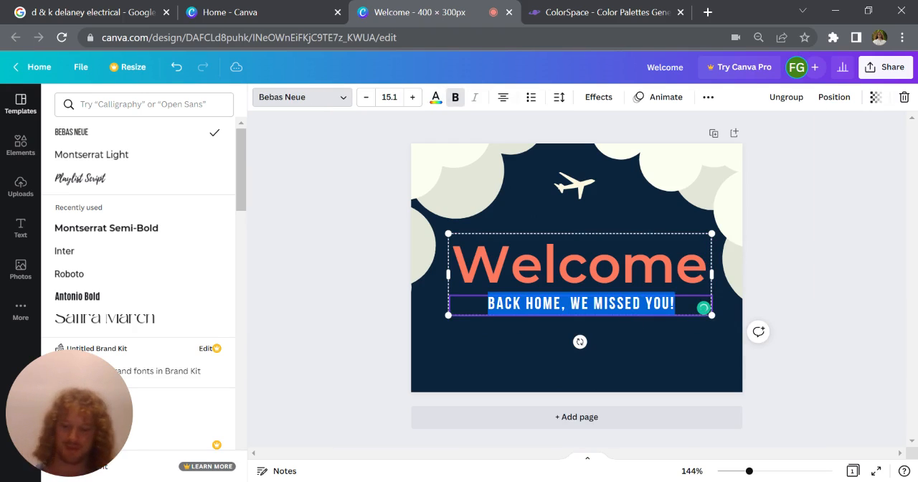
text(D)
text( &)
text( K DELANEY E)
text(LCE)
key(BackSpace)
key(BackSpace)
text(ECTRICAL)
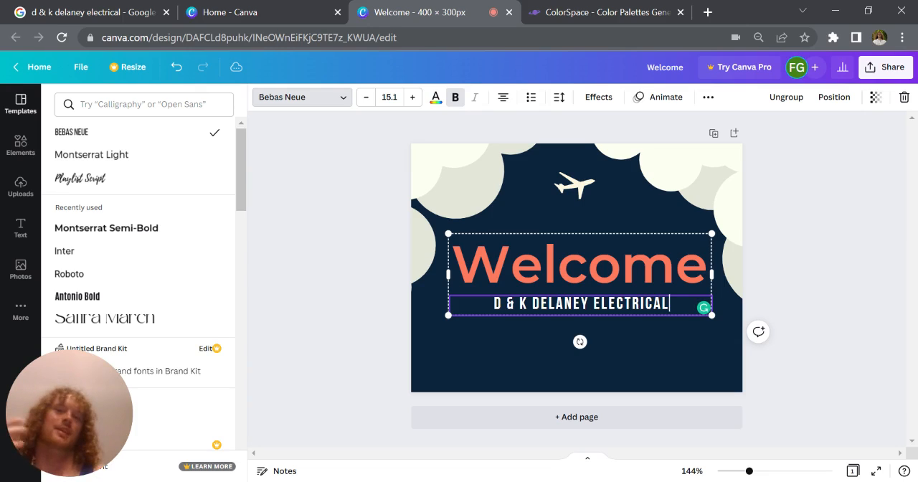
key(Escape)
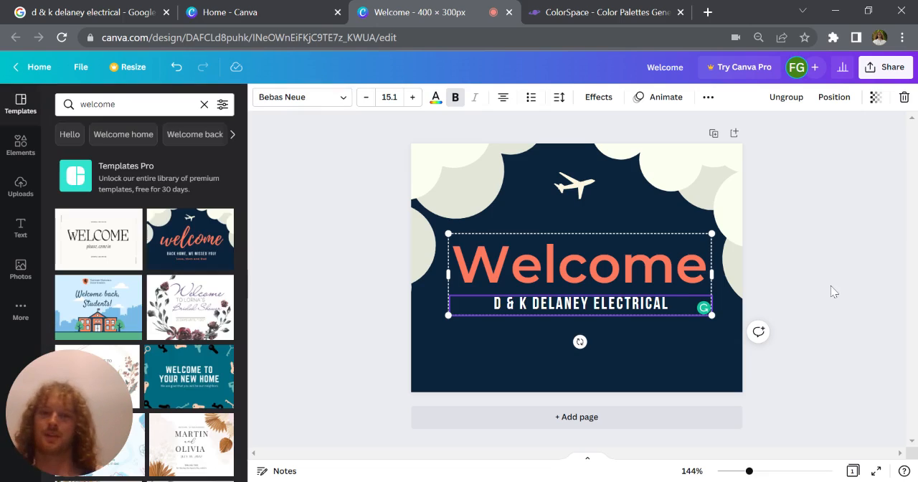
click(655, 366)
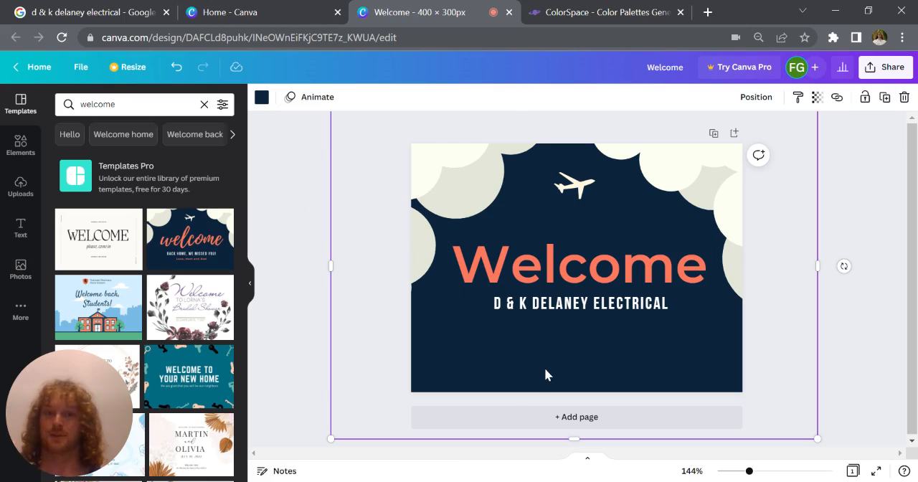
Step: Open the logo photo from the Google business profile and sample the blue of its rings with the color picker extension
click(83, 5)
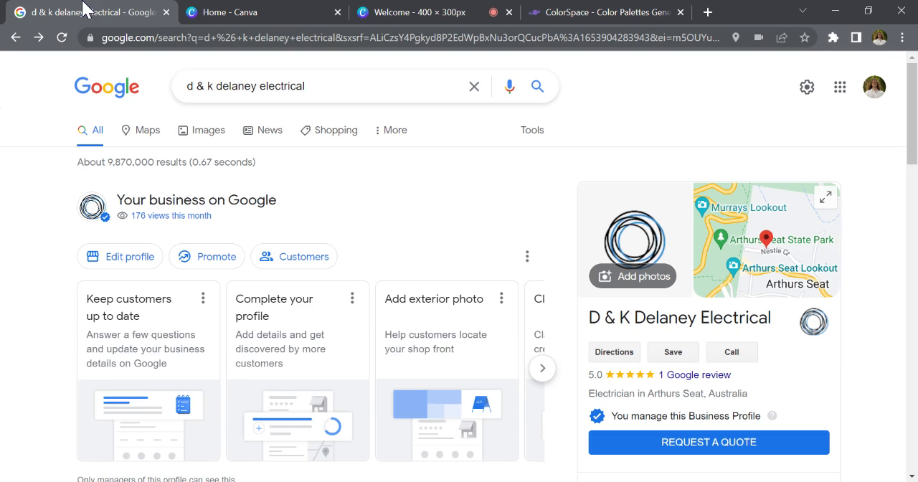
click(644, 213)
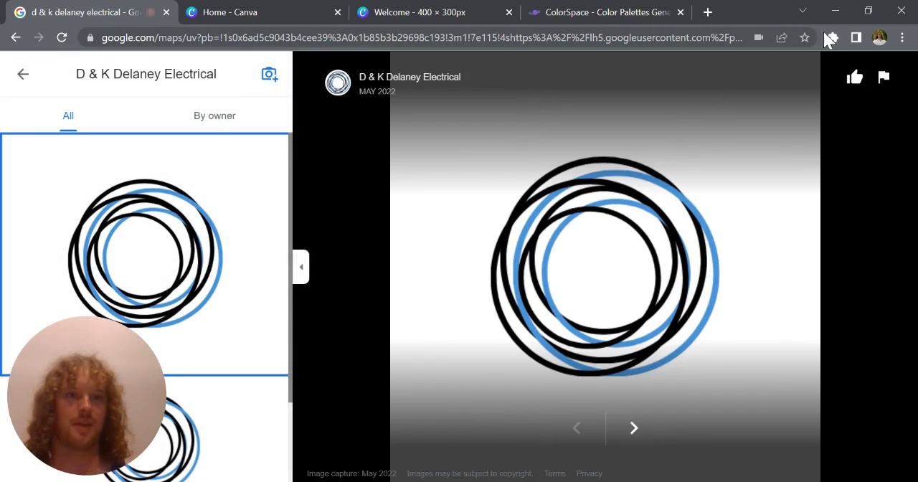
click(715, 174)
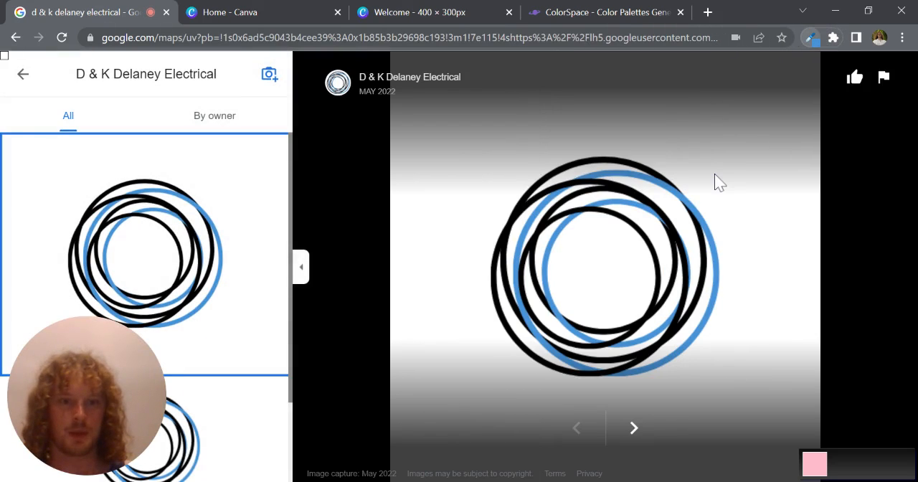
click(526, 317)
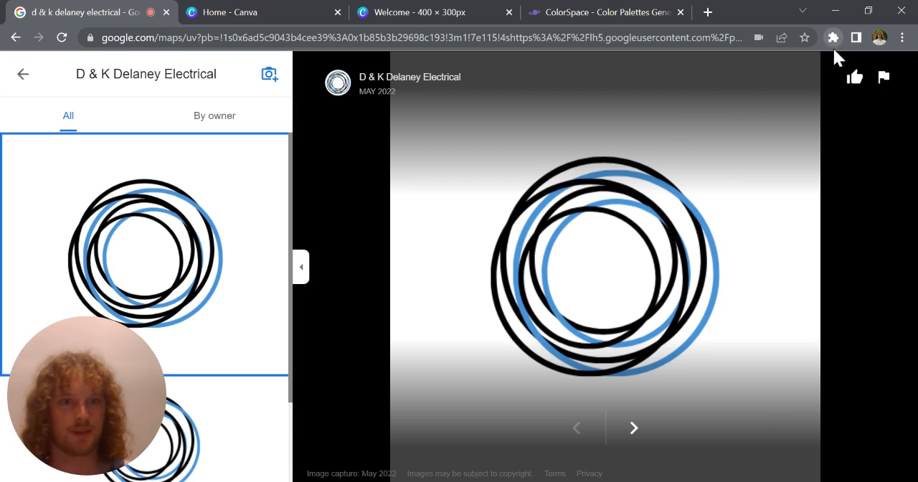
click(741, 174)
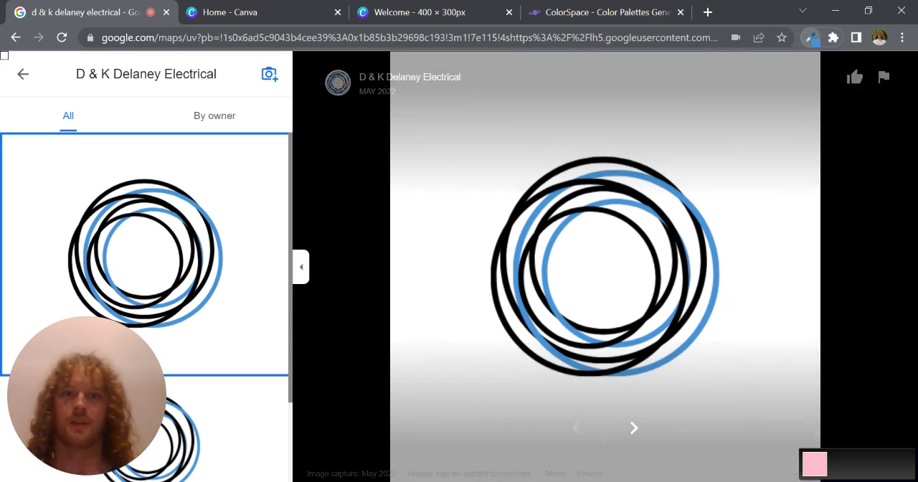
Step: Switch back to the Canva welcome design and recolor its navy background to the sampled logo blue #4793D7
click(615, 10)
click(444, 10)
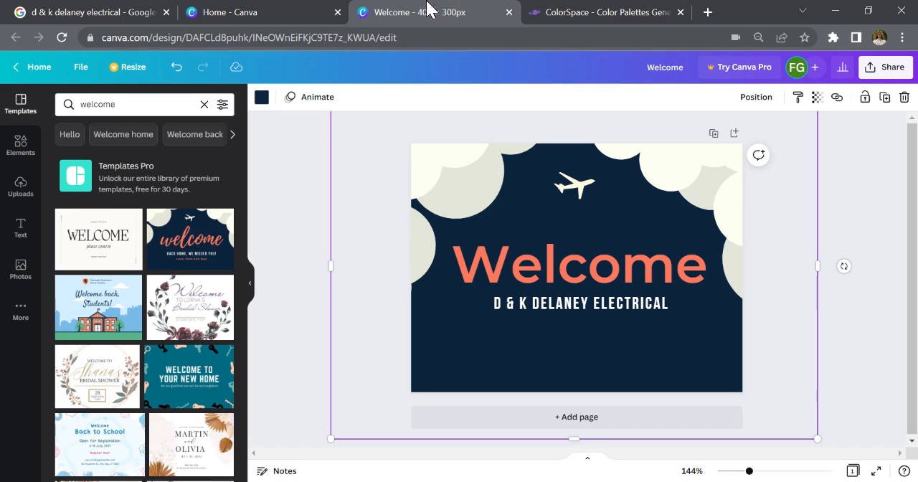
click(246, 10)
click(437, 10)
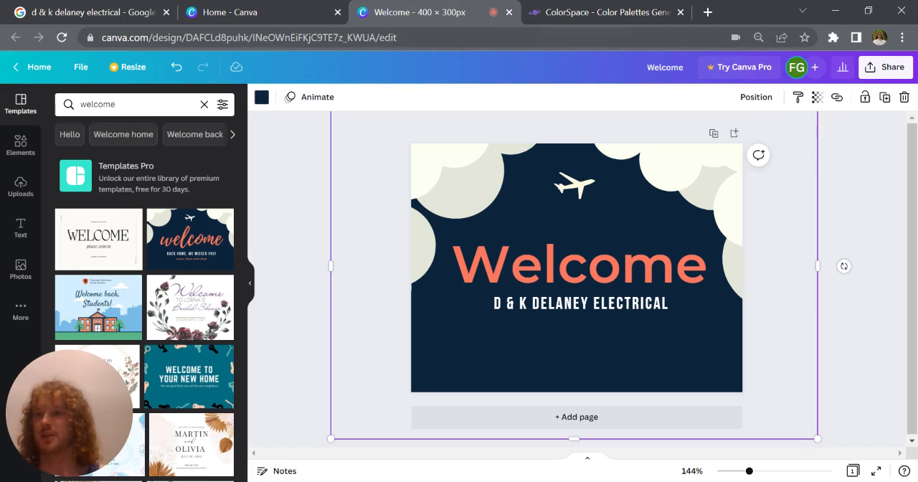
click(262, 97)
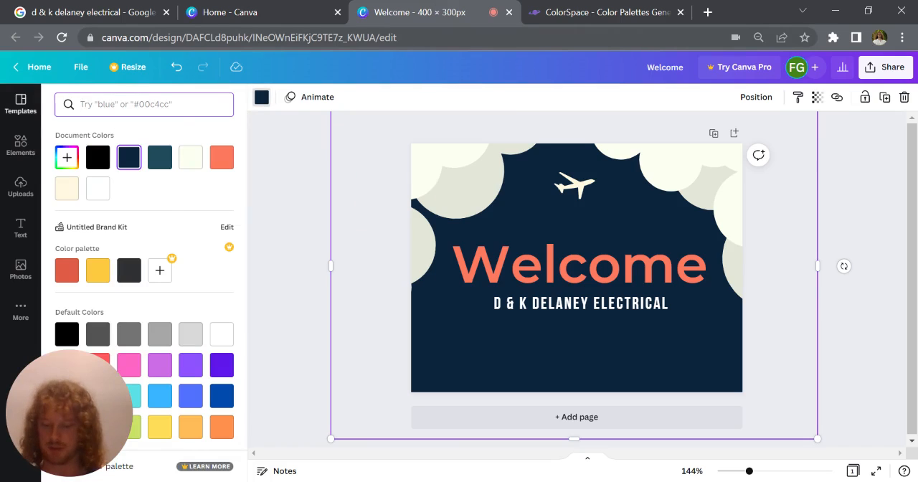
text(#4793D7)
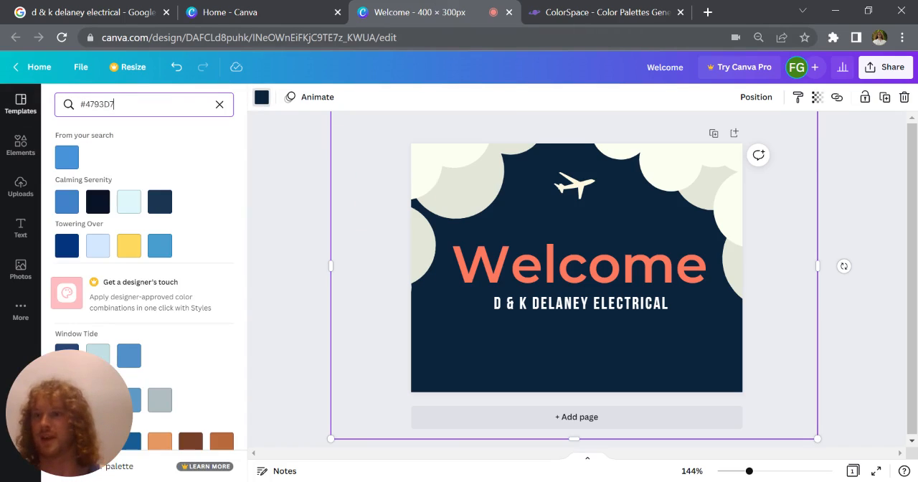
click(67, 157)
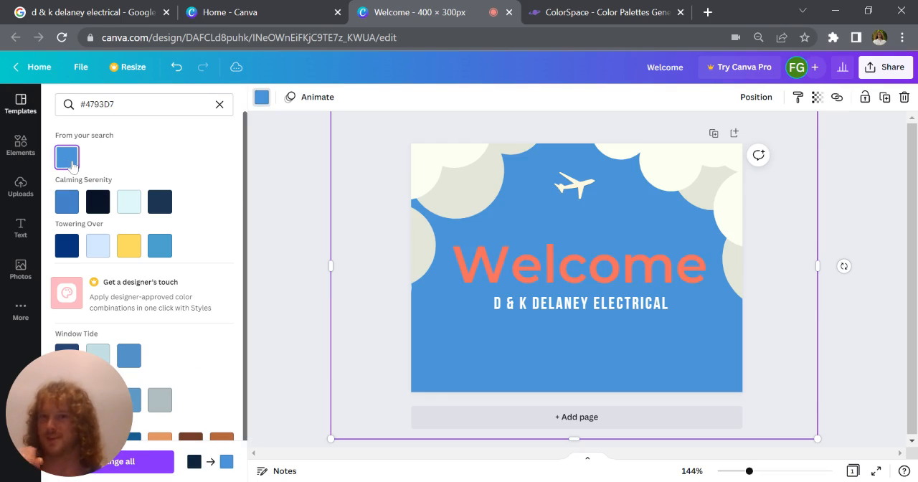
Step: Switch to ColorSpace and generate color palettes from the logo blue #4793D7
click(582, 275)
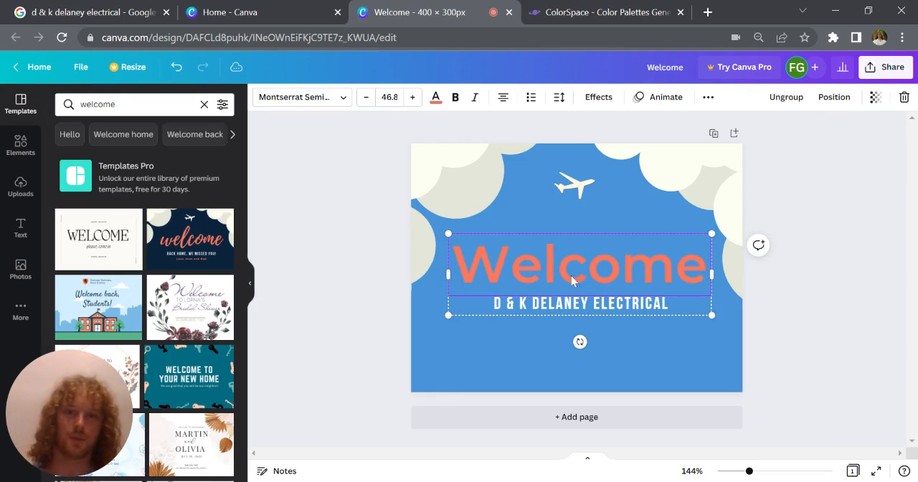
click(579, 13)
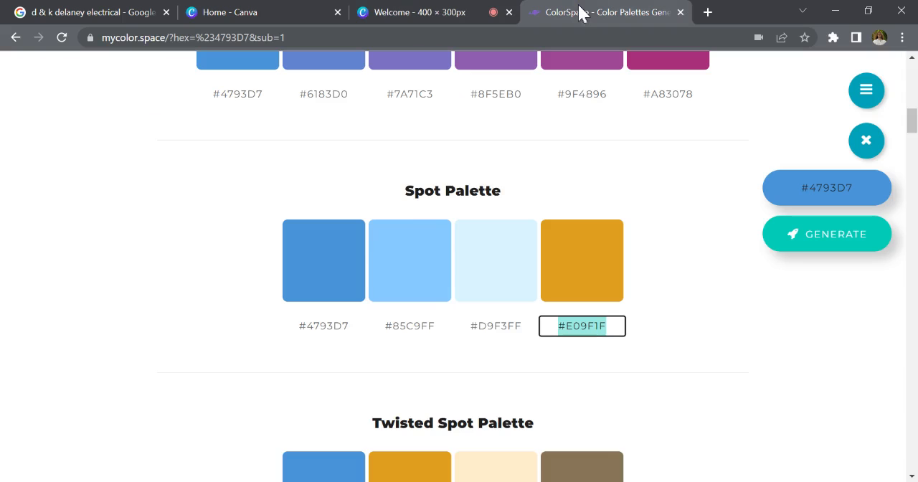
scroll(888, 277, up, 4)
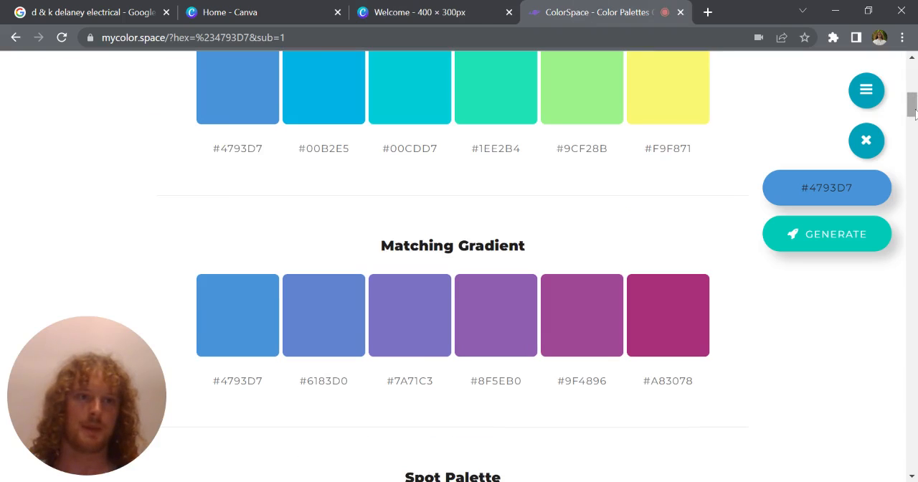
drag(912, 108, 911, 68)
double_click(457, 319)
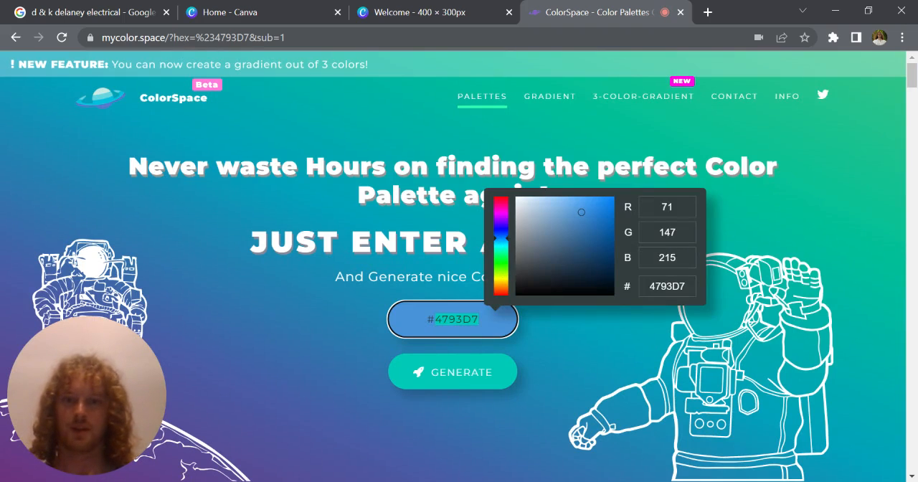
text(#4793D7)
click(439, 319)
key(BackSpace)
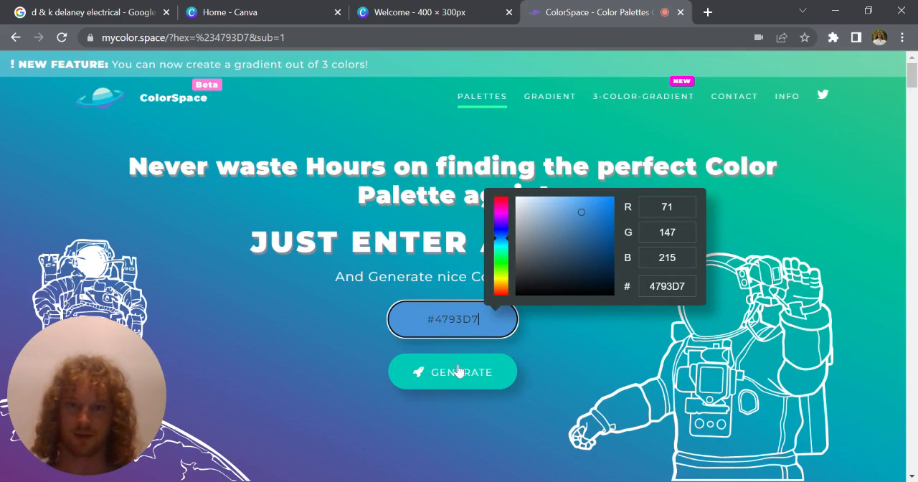
click(447, 379)
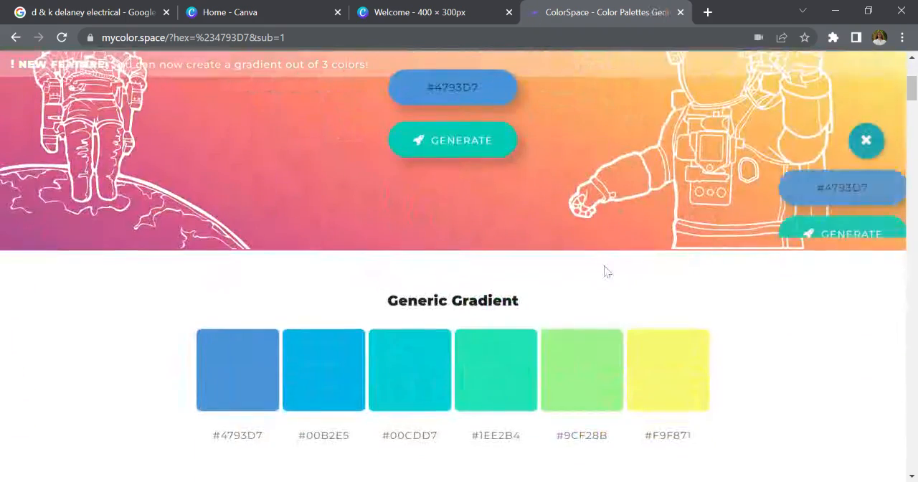
Step: Compare the generated palettes and copy the orange hex code #E09F1F from the Spot Palette
scroll(604, 271, down, 7)
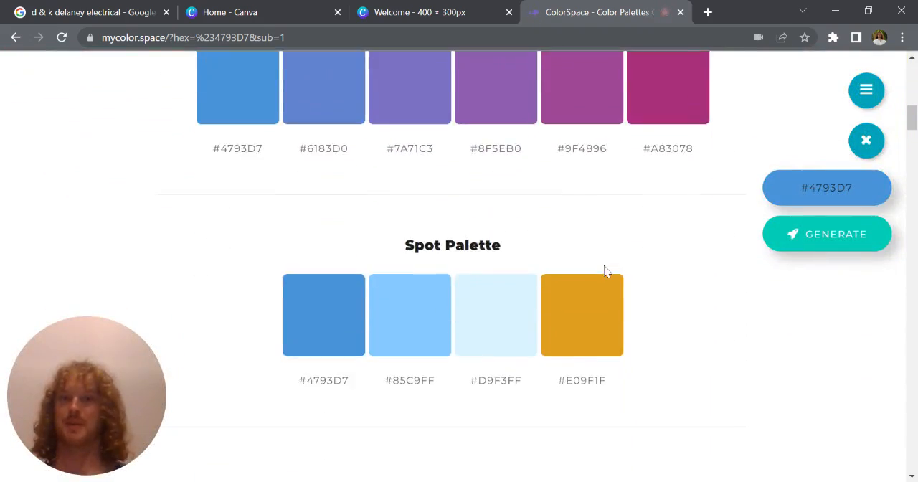
scroll(588, 269, down, 3)
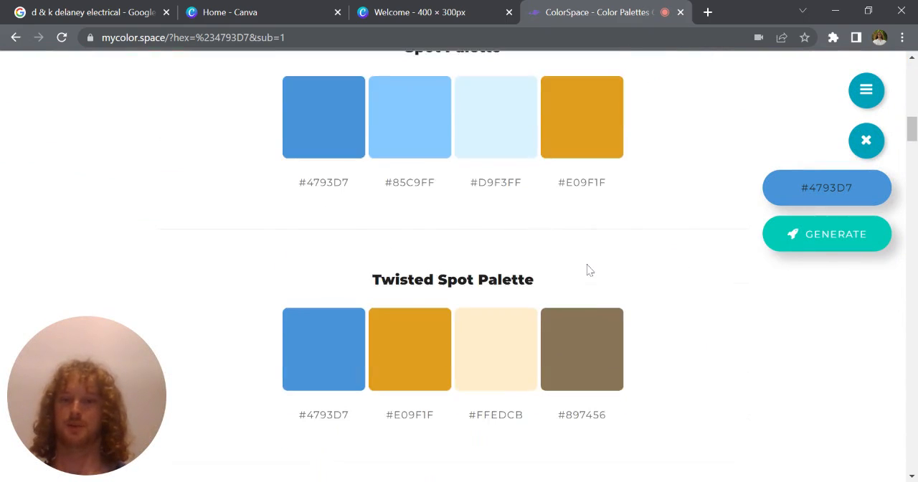
scroll(587, 273, down, 3)
scroll(588, 273, up, 5)
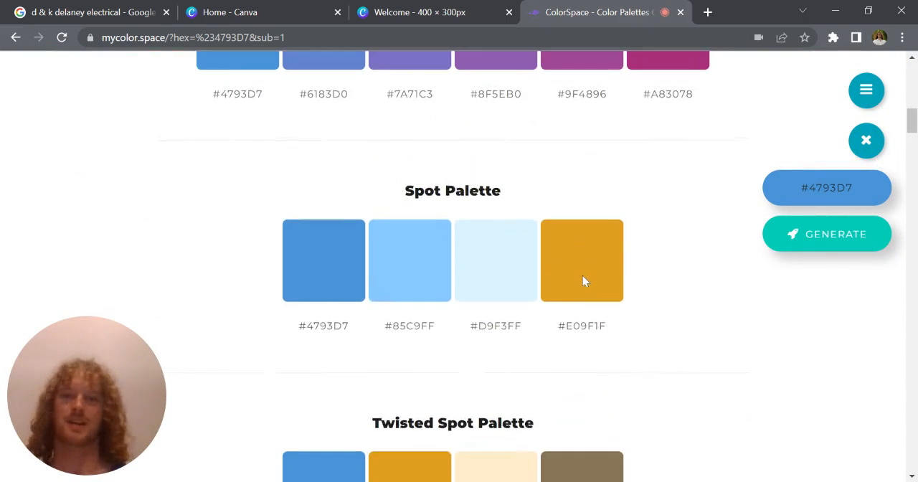
scroll(584, 281, down, 1)
scroll(583, 277, down, 3)
scroll(583, 279, up, 3)
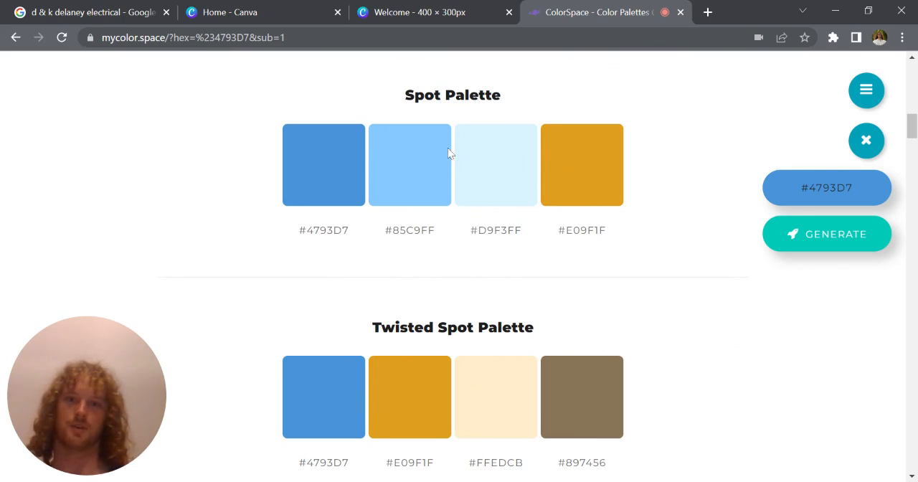
click(583, 230)
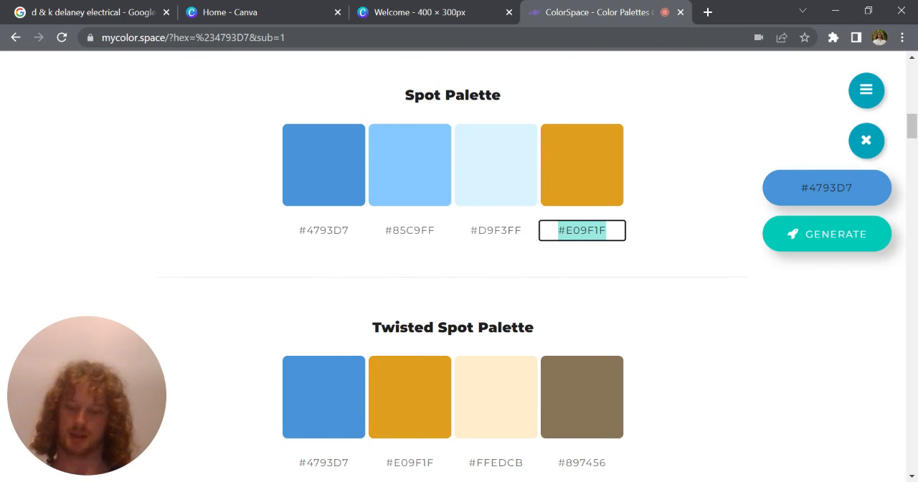
key(ctrl+c)
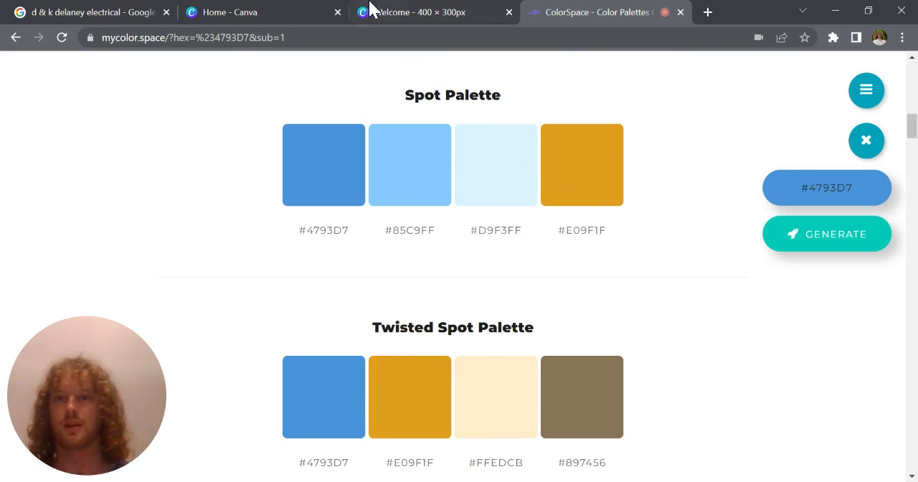
Step: Return to the Canva design and set the "Welcome" heading's text color to #E09F1F
click(313, 11)
click(400, 16)
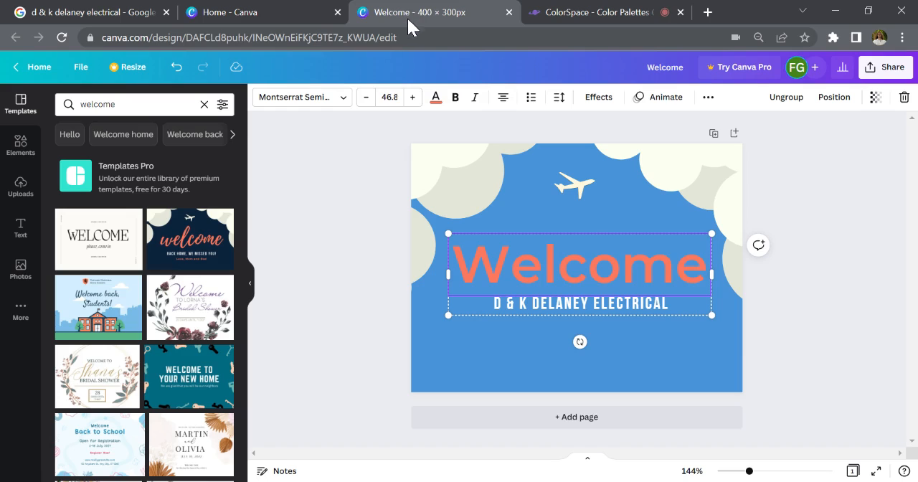
double_click(570, 267)
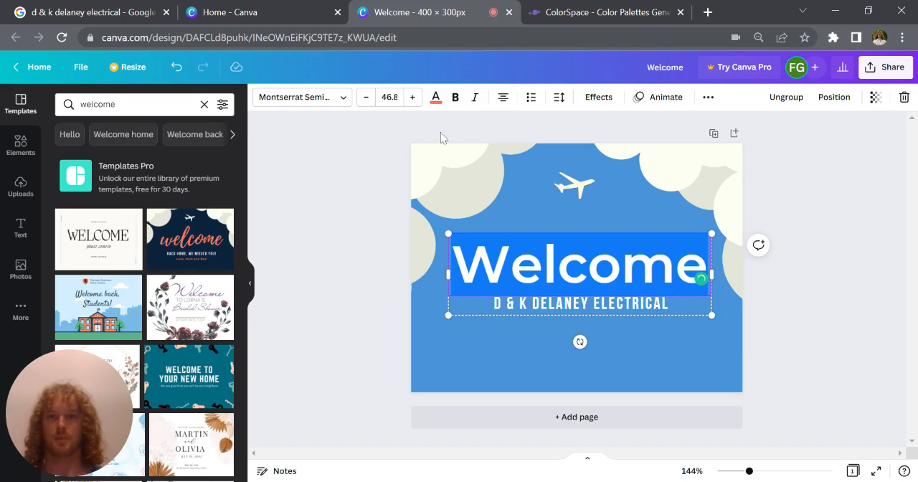
click(436, 97)
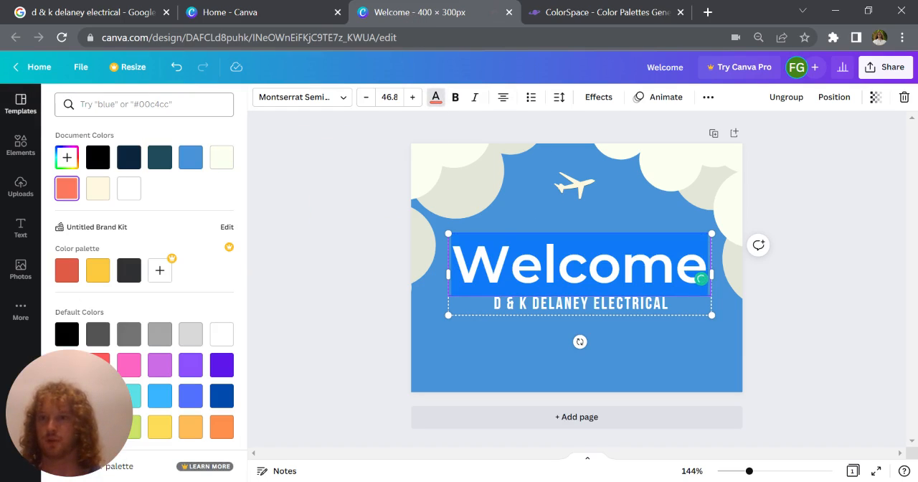
click(140, 104)
key(ctrl+v)
click(59, 164)
key(Escape)
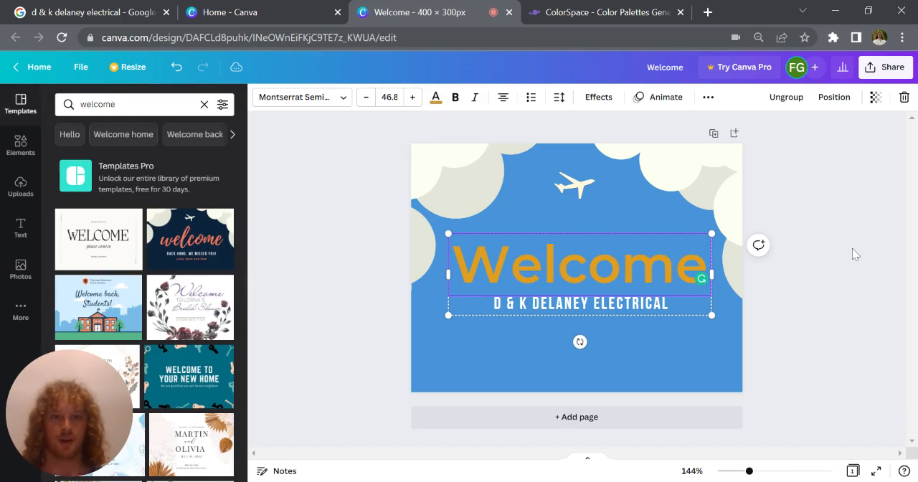
click(811, 317)
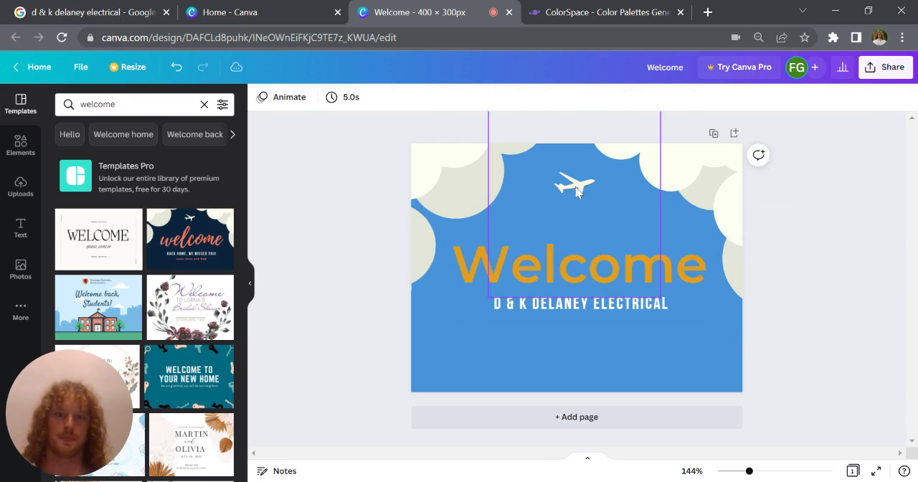
Step: Download the welcome design as a PNG at 400 × 300 px
click(883, 70)
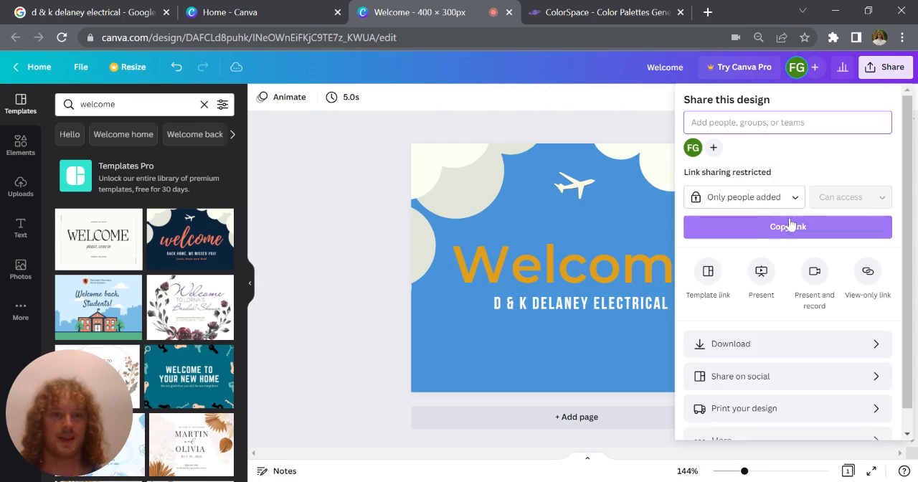
click(789, 343)
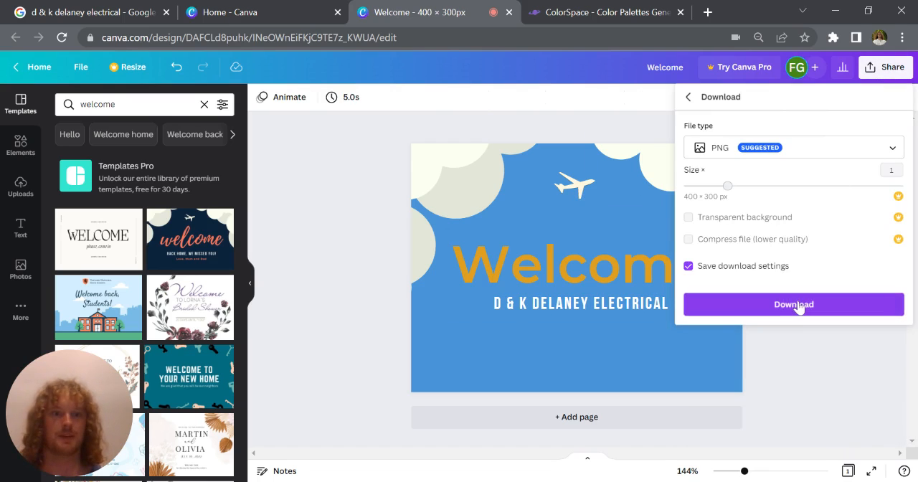
click(798, 307)
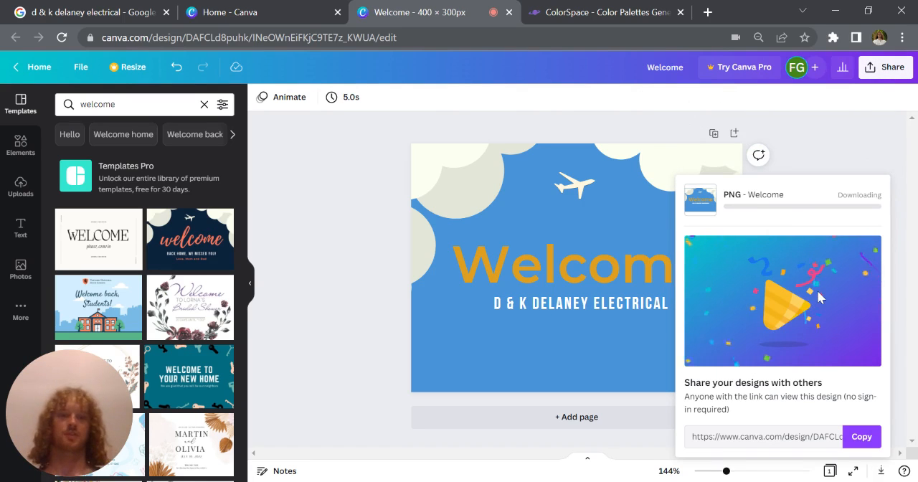
Step: Go back to the Google results for D & K Delaney Electrical and start a new update on the business profile
click(101, 11)
click(22, 75)
scroll(629, 323, down, 3)
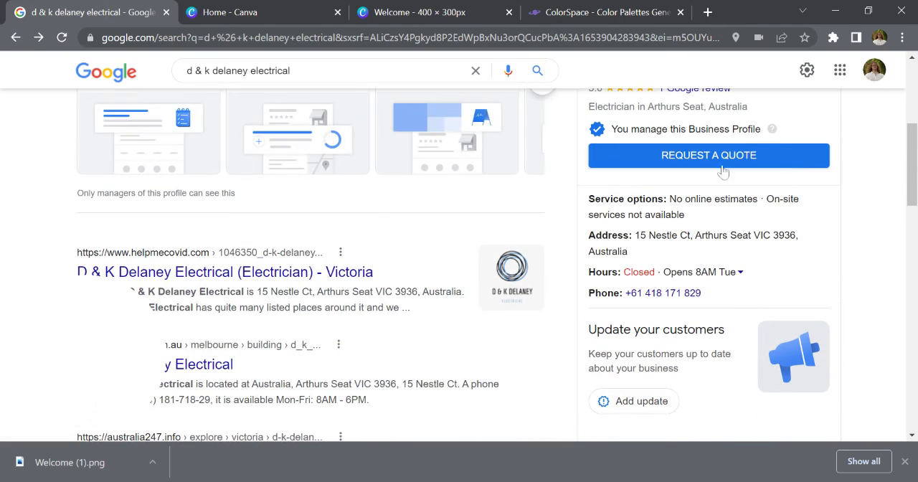
scroll(721, 234, down, 1)
scroll(703, 251, down, 1)
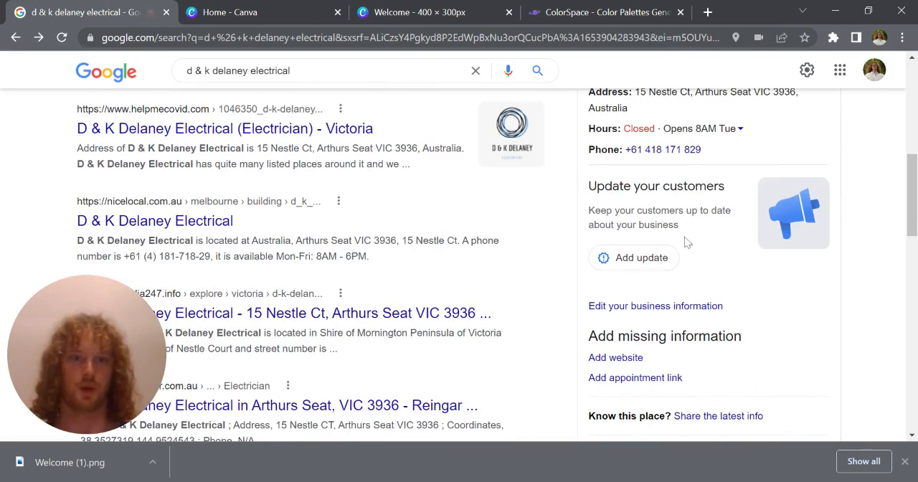
click(653, 261)
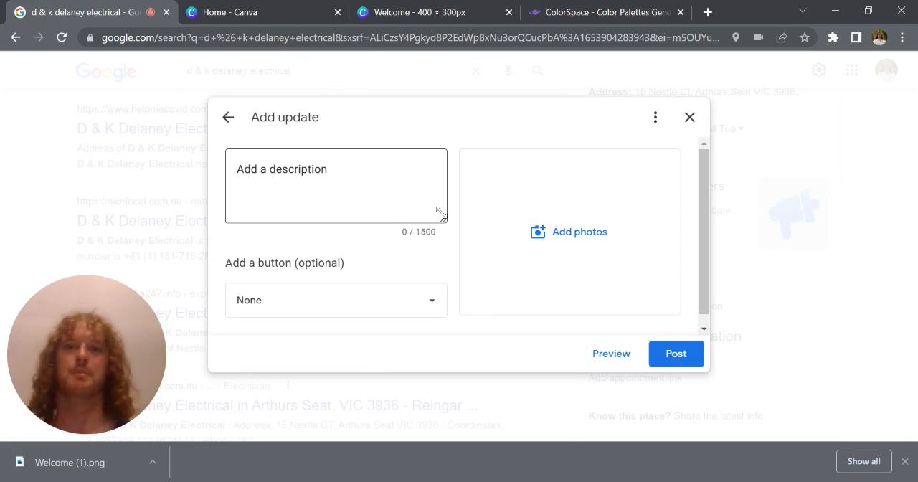
Step: Enter "Welcome to our business." as the update's description and attach the downloaded Welcome (1).png as its photo
click(336, 186)
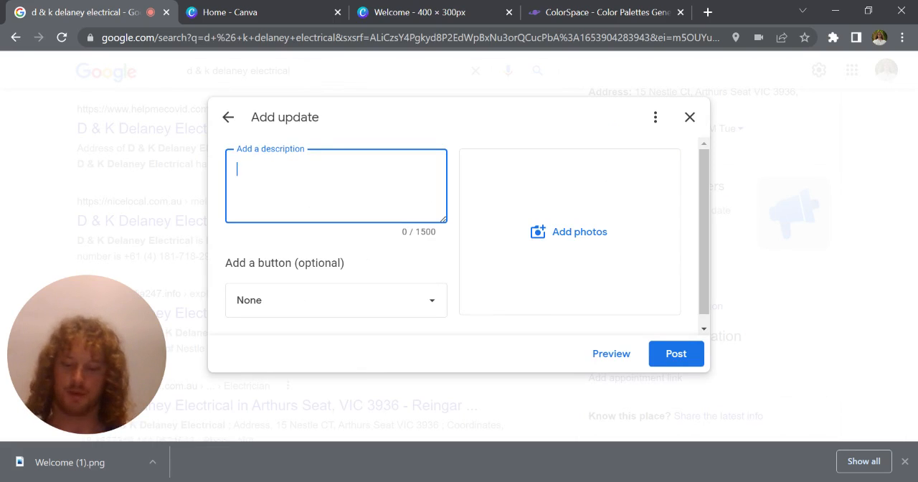
text(Welcome)
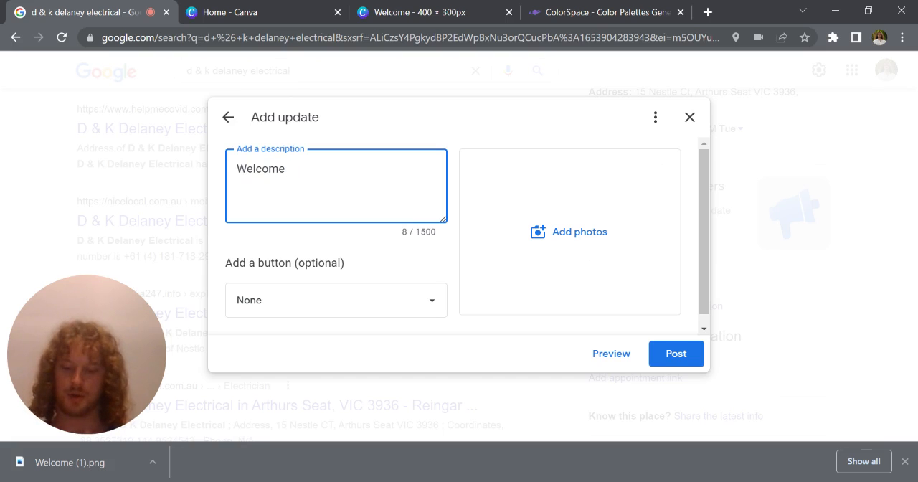
text(to our business.)
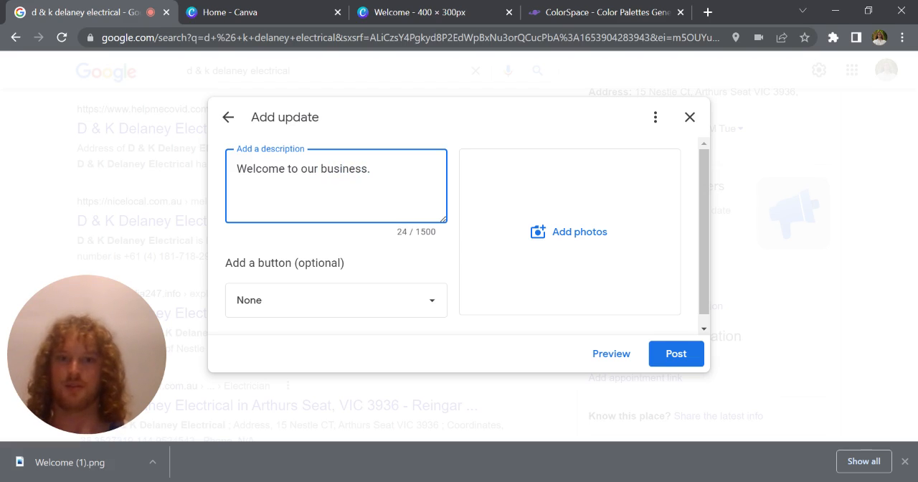
click(567, 231)
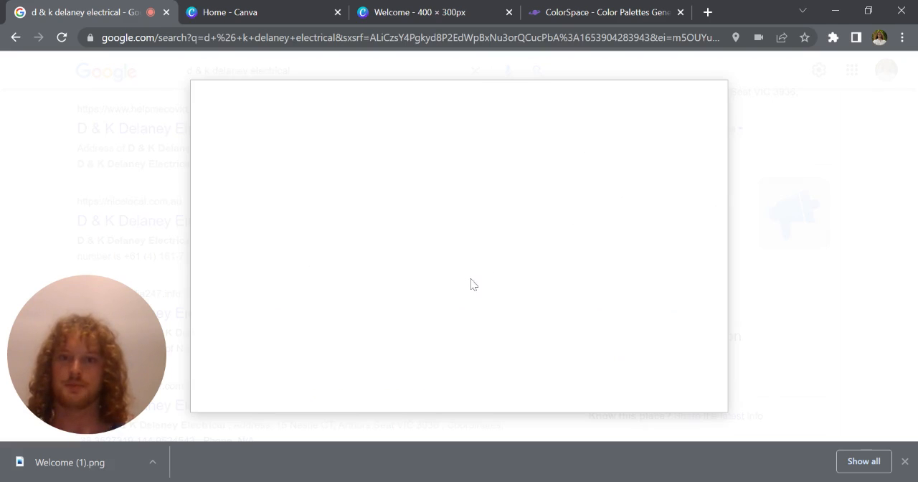
drag(55, 467, 395, 266)
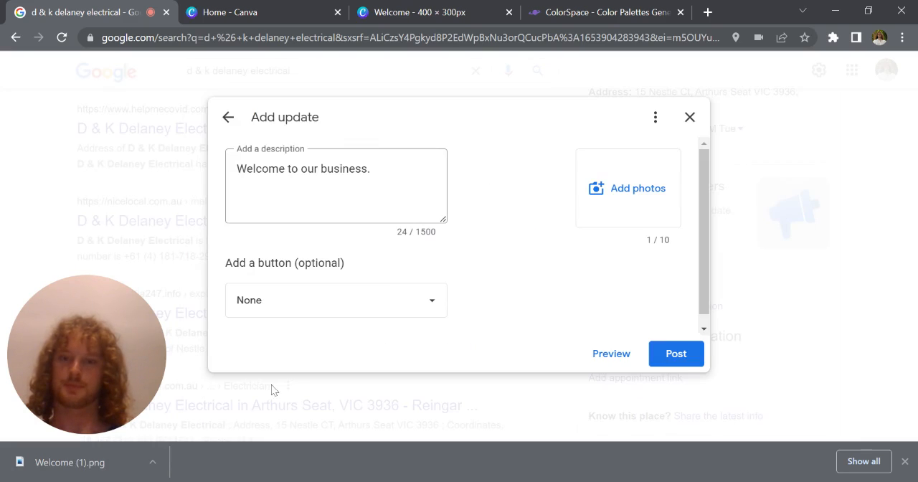
Step: Add a "Call now" button to the update and post it
click(373, 301)
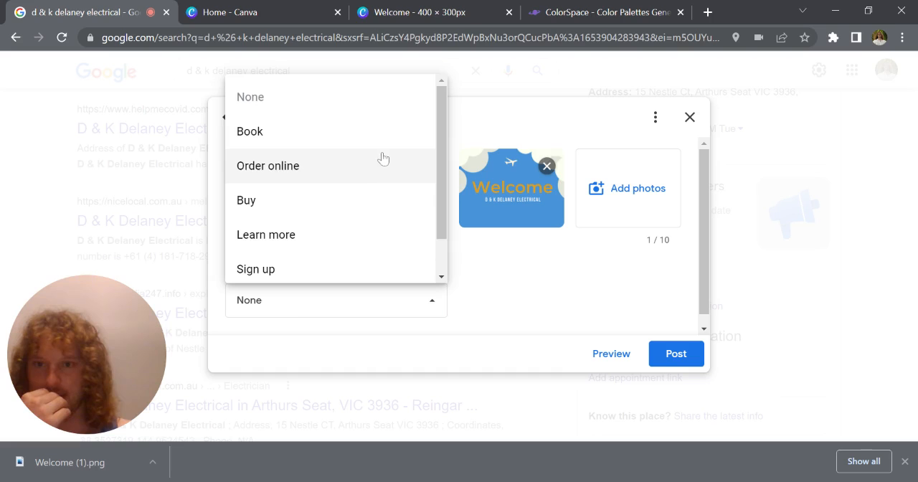
scroll(378, 227, down, 1)
click(370, 257)
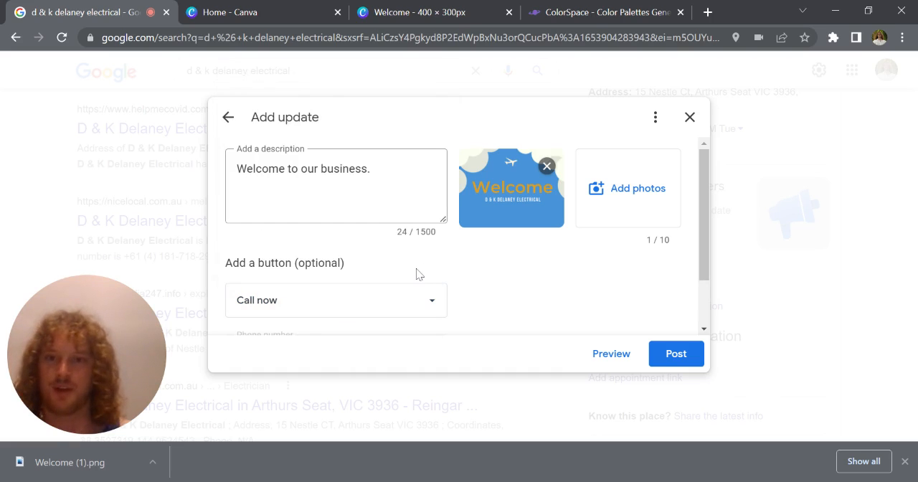
scroll(578, 269, down, 1)
scroll(576, 268, up, 1)
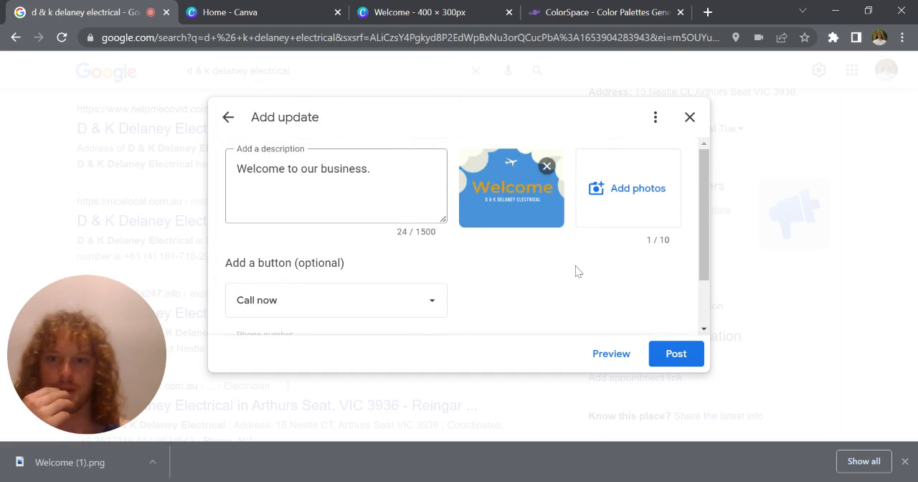
click(675, 354)
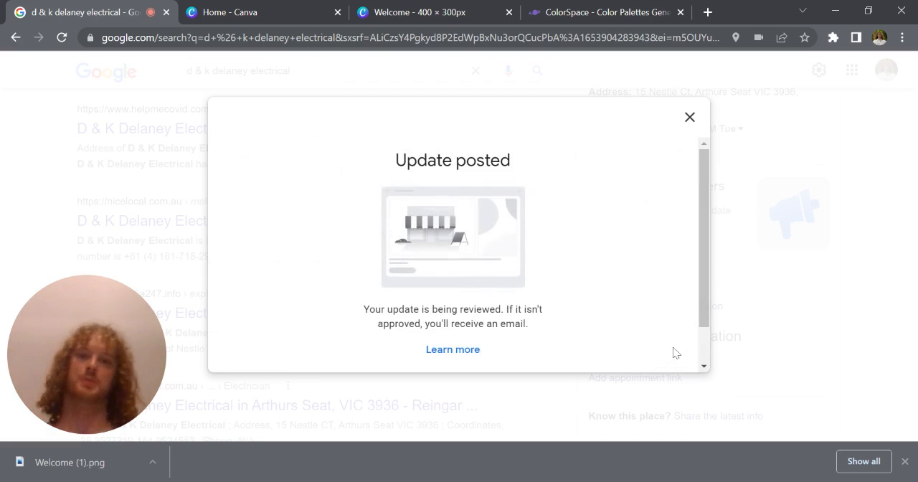
scroll(509, 294, down, 1)
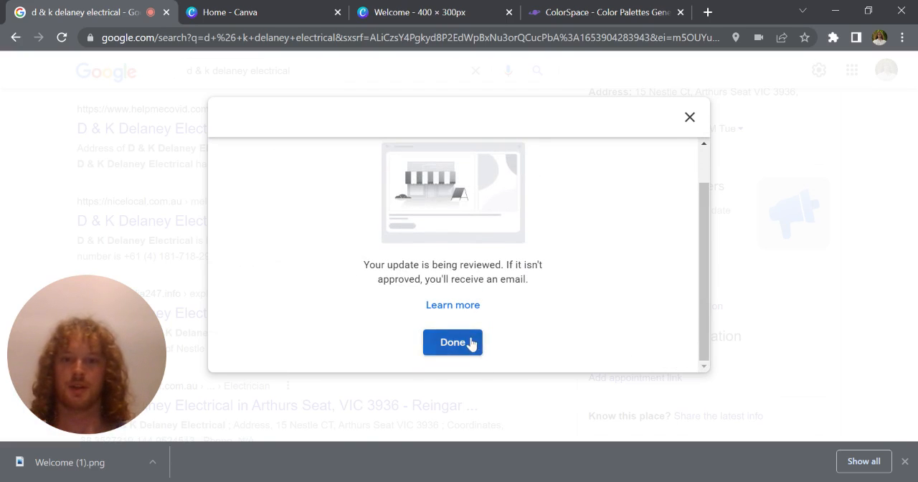